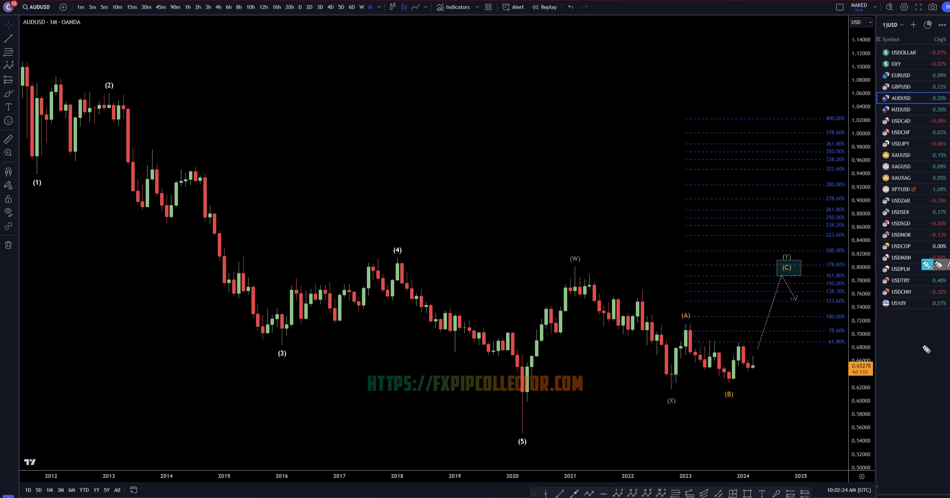
- Highlight the AUDUSD symbol and timeframe bar, then sketch a yellow wave path from the 2020 low
{"action": "left_click_drag", "start_coordinate": [878, 99], "coordinate": [846, 79]}
{"action": "left_click_drag", "start_coordinate": [385, 17], "coordinate": [178, 18]}
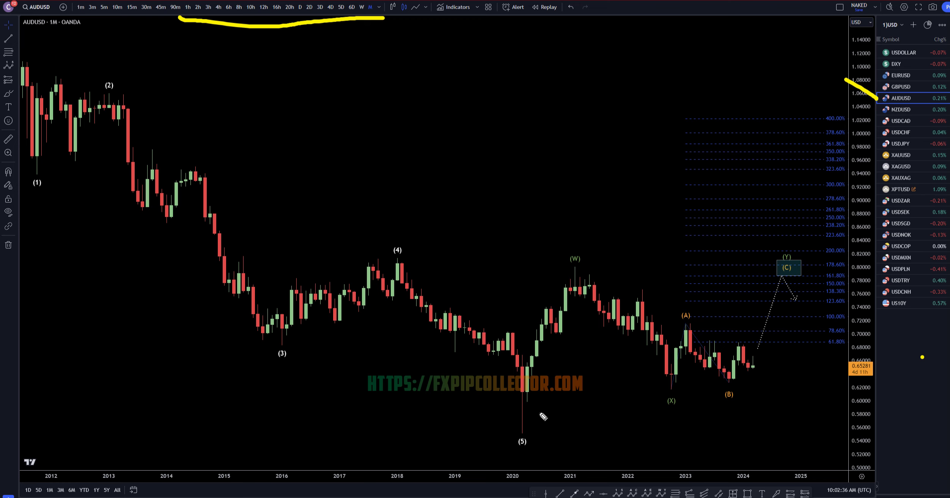
{"action": "mouse_move", "coordinate": [527, 410]}
{"action": "left_mouse_down"}
{"action": "mouse_move", "coordinate": [547, 307]}
{"action": "mouse_move", "coordinate": [578, 274]}
{"action": "mouse_move", "coordinate": [615, 329]}
{"action": "mouse_move", "coordinate": [641, 317]}
{"action": "mouse_move", "coordinate": [669, 369]}
{"action": "mouse_move", "coordinate": [692, 336]}
{"action": "mouse_move", "coordinate": [732, 374]}
{"action": "mouse_move", "coordinate": [773, 327]}
{"action": "mouse_move", "coordinate": [782, 283]}
{"action": "left_mouse_up"}
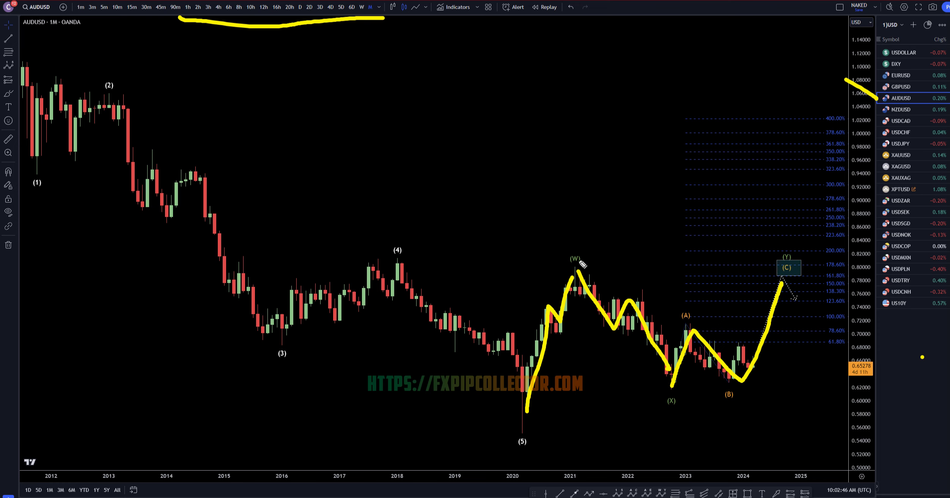
- Mark the (W) and (4) highs and bracket the 138–200% Fibonacci target zone
{"action": "left_click_drag", "start_coordinate": [558, 261], "coordinate": [609, 264]}
{"action": "left_click_drag", "start_coordinate": [455, 259], "coordinate": [383, 258]}
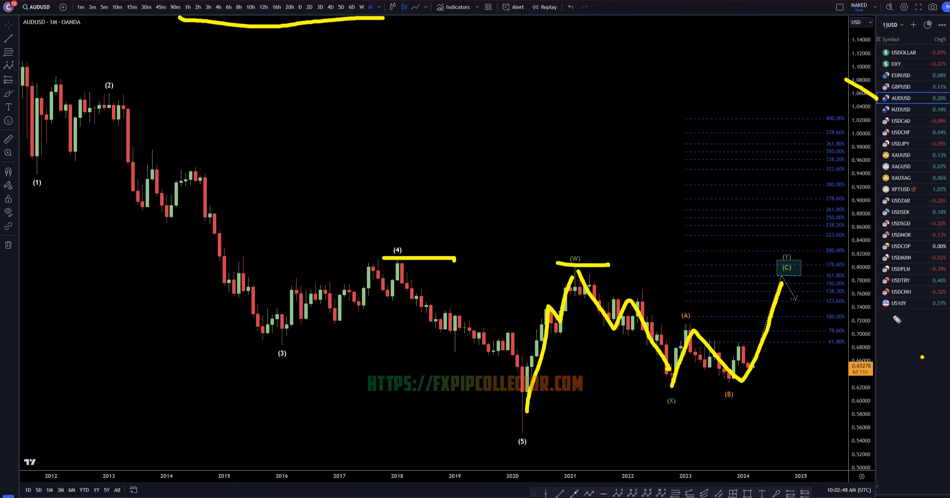
{"action": "left_click_drag", "start_coordinate": [822, 243], "coordinate": [823, 290]}
- Clear sketches, circle the (Y)/(B) low, draw waves 1–2 toward 78.6% with a C label
{"action": "key", "text": "Escape"}
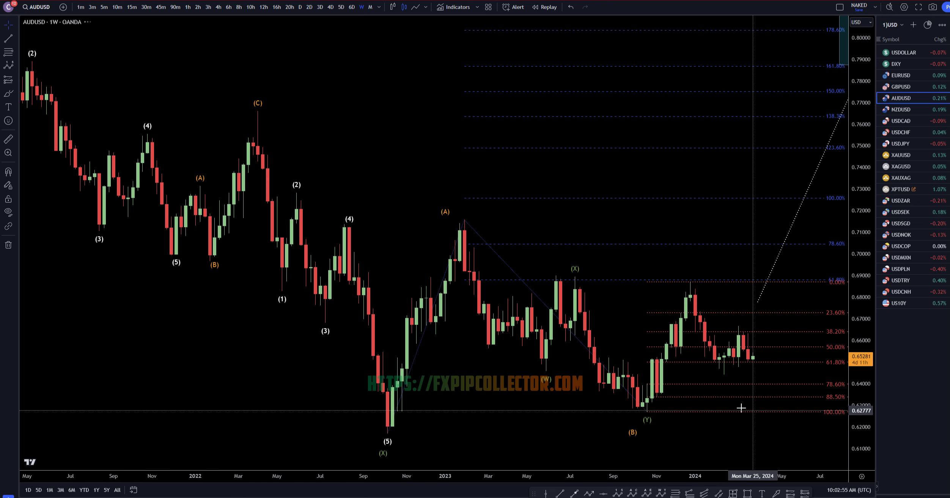
{"action": "mouse_move", "coordinate": [660, 415]}
{"action": "left_mouse_down"}
{"action": "mouse_move", "coordinate": [627, 412]}
{"action": "mouse_move", "coordinate": [665, 414]}
{"action": "mouse_move", "coordinate": [656, 409]}
{"action": "mouse_move", "coordinate": [665, 359]}
{"action": "mouse_move", "coordinate": [689, 285]}
{"action": "left_mouse_up"}
{"action": "left_click_drag", "start_coordinate": [691, 242], "coordinate": [690, 267]}
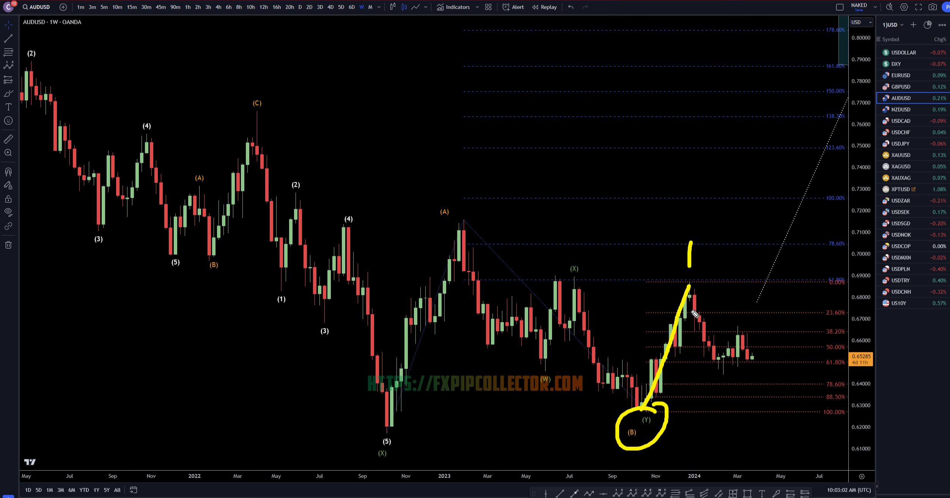
{"action": "mouse_move", "coordinate": [710, 395]}
{"action": "left_mouse_down"}
{"action": "mouse_move", "coordinate": [715, 408]}
{"action": "mouse_move", "coordinate": [736, 410]}
{"action": "left_mouse_up"}
{"action": "mouse_move", "coordinate": [741, 337]}
{"action": "left_mouse_down"}
{"action": "mouse_move", "coordinate": [766, 386]}
{"action": "mouse_move", "coordinate": [773, 365]}
{"action": "left_mouse_up"}
{"action": "left_click_drag", "start_coordinate": [831, 372], "coordinate": [838, 390]}
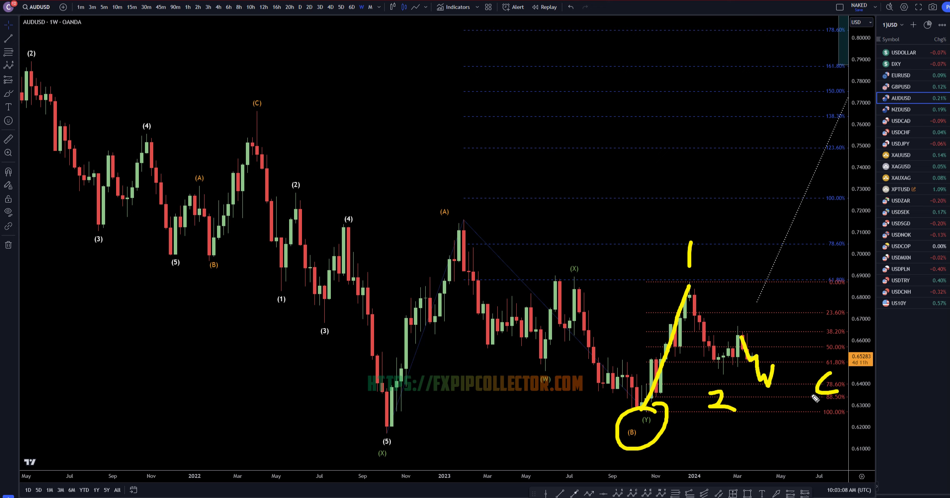
- Sketch waves 3–5 rising toward 0.79, add C/Y notes near 161.8%, then clear drawings
{"action": "mouse_move", "coordinate": [773, 368]}
{"action": "left_mouse_down"}
{"action": "mouse_move", "coordinate": [859, 123]}
{"action": "mouse_move", "coordinate": [881, 80]}
{"action": "mouse_move", "coordinate": [923, 79]}
{"action": "mouse_move", "coordinate": [929, 38]}
{"action": "left_mouse_up"}
{"action": "mouse_move", "coordinate": [855, 24]}
{"action": "left_mouse_down"}
{"action": "mouse_move", "coordinate": [869, 39]}
{"action": "mouse_move", "coordinate": [848, 42]}
{"action": "left_mouse_up"}
{"action": "left_click_drag", "start_coordinate": [886, 117], "coordinate": [894, 144]}
{"action": "left_click_drag", "start_coordinate": [924, 17], "coordinate": [896, 27]}
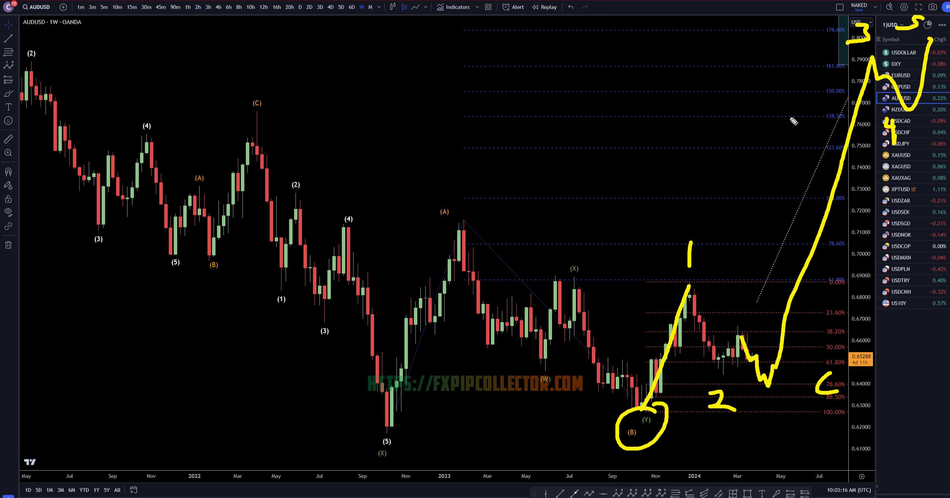
{"action": "left_click_drag", "start_coordinate": [766, 60], "coordinate": [781, 73]}
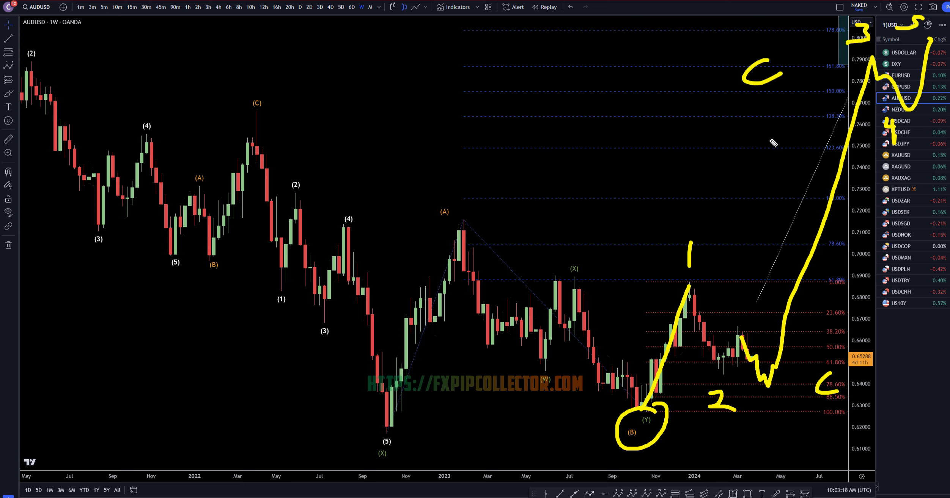
{"action": "mouse_move", "coordinate": [770, 140]}
{"action": "left_mouse_down"}
{"action": "mouse_move", "coordinate": [776, 99]}
{"action": "mouse_move", "coordinate": [744, 102]}
{"action": "left_mouse_up"}
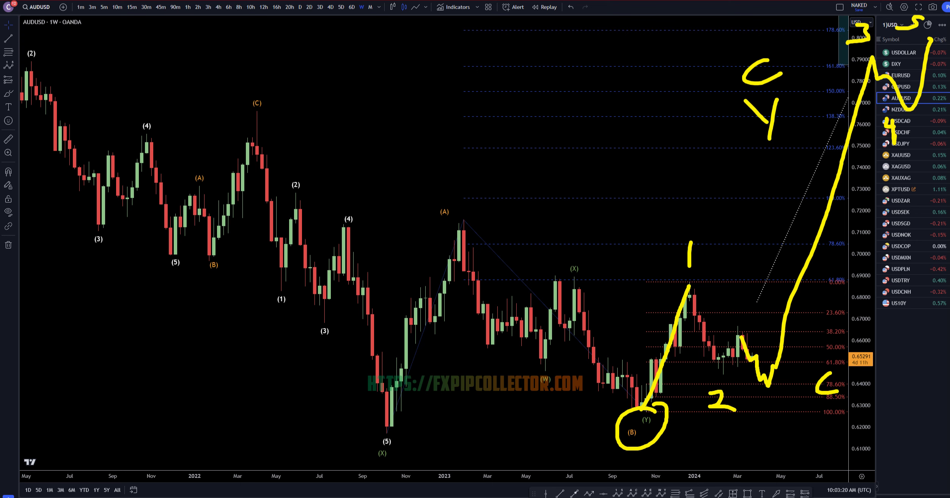
{"action": "key", "text": "Escape"}
- Switch to the daily chart and sketch an A-B-C pullback from the (5) top to 78.6%
{"action": "left_click", "coordinate": [300, 6]}
{"action": "scroll", "coordinate": [700, 318], "scroll_direction": "right", "scroll_amount": 2}
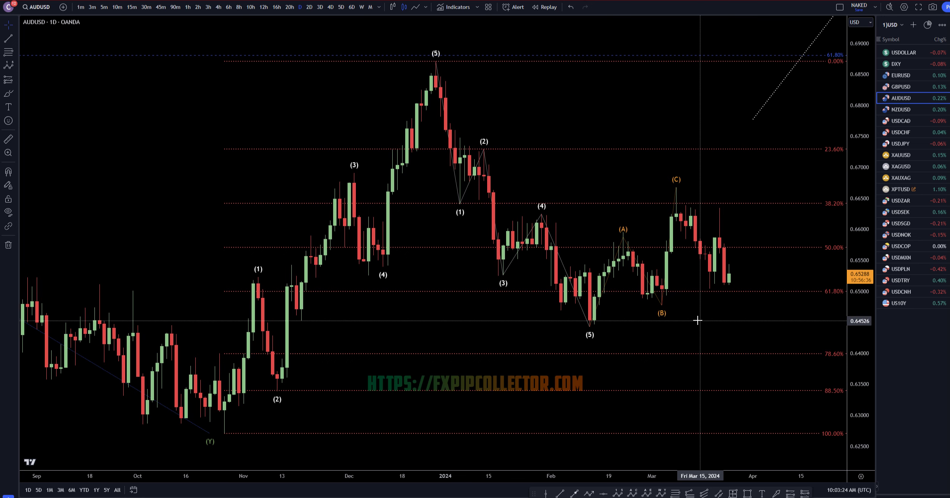
{"action": "mouse_move", "coordinate": [437, 87]}
{"action": "left_mouse_down"}
{"action": "mouse_move", "coordinate": [470, 196]}
{"action": "mouse_move", "coordinate": [522, 261]}
{"action": "mouse_move", "coordinate": [581, 280]}
{"action": "mouse_move", "coordinate": [588, 319]}
{"action": "left_mouse_up"}
{"action": "mouse_move", "coordinate": [553, 375]}
{"action": "left_mouse_down"}
{"action": "mouse_move", "coordinate": [568, 339]}
{"action": "mouse_move", "coordinate": [576, 364]}
{"action": "left_mouse_up"}
{"action": "mouse_move", "coordinate": [589, 309]}
{"action": "left_mouse_down"}
{"action": "mouse_move", "coordinate": [614, 260]}
{"action": "mouse_move", "coordinate": [671, 241]}
{"action": "mouse_move", "coordinate": [677, 205]}
{"action": "left_mouse_up"}
{"action": "mouse_move", "coordinate": [670, 129]}
{"action": "left_mouse_down"}
{"action": "mouse_move", "coordinate": [675, 157]}
{"action": "mouse_move", "coordinate": [665, 141]}
{"action": "left_mouse_up"}
{"action": "mouse_move", "coordinate": [676, 204]}
{"action": "left_mouse_down"}
{"action": "mouse_move", "coordinate": [701, 254]}
{"action": "mouse_move", "coordinate": [723, 239]}
{"action": "mouse_move", "coordinate": [752, 356]}
{"action": "mouse_move", "coordinate": [773, 361]}
{"action": "mouse_move", "coordinate": [748, 405]}
{"action": "mouse_move", "coordinate": [764, 402]}
{"action": "left_mouse_up"}
{"action": "mouse_move", "coordinate": [832, 336]}
{"action": "left_mouse_down"}
{"action": "mouse_move", "coordinate": [806, 347]}
{"action": "mouse_move", "coordinate": [839, 364]}
{"action": "left_mouse_up"}
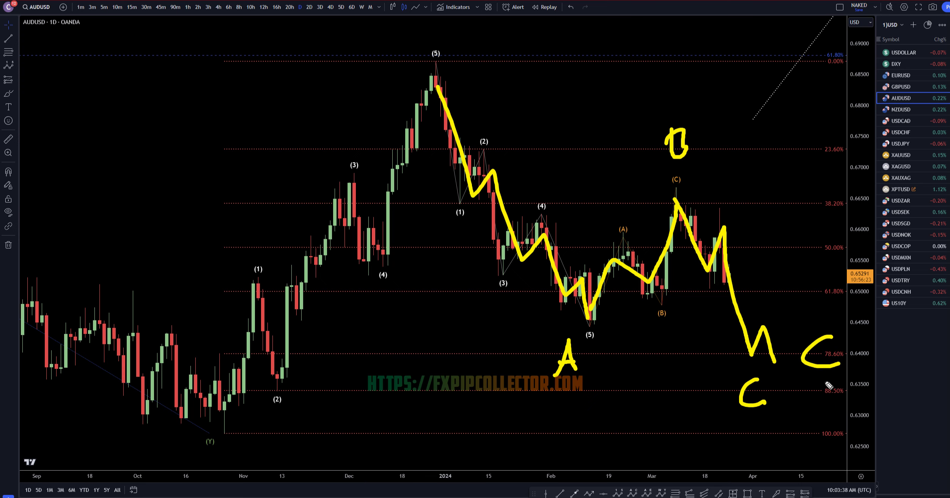
- Add a level near 0.6445, labels 1 and 2, a steep wave-3 rise, then clear drawings
{"action": "left_click_drag", "start_coordinate": [774, 362], "coordinate": [787, 274]}
{"action": "left_click_drag", "start_coordinate": [733, 325], "coordinate": [812, 324]}
{"action": "mouse_move", "coordinate": [677, 373]}
{"action": "left_mouse_down"}
{"action": "mouse_move", "coordinate": [676, 390]}
{"action": "mouse_move", "coordinate": [707, 399]}
{"action": "left_mouse_up"}
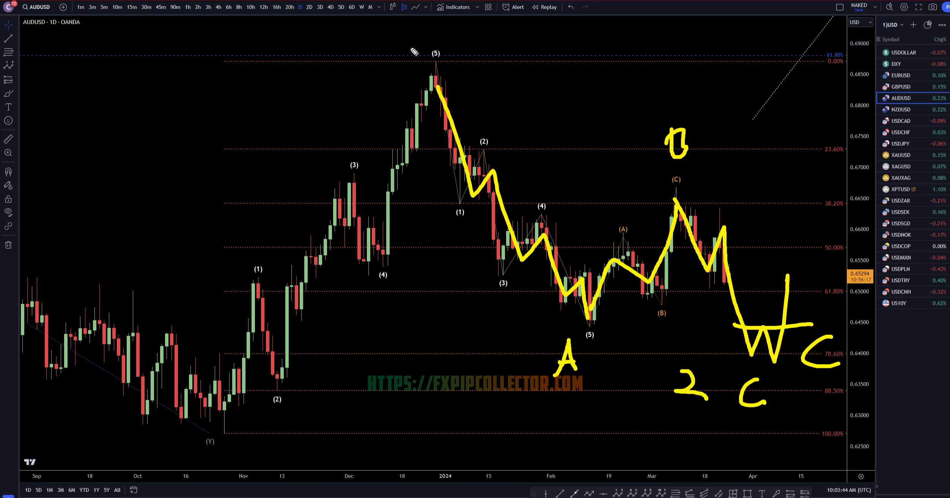
{"action": "left_click_drag", "start_coordinate": [419, 17], "coordinate": [418, 53]}
{"action": "mouse_move", "coordinate": [786, 276]}
{"action": "left_mouse_down"}
{"action": "mouse_move", "coordinate": [819, 232]}
{"action": "mouse_move", "coordinate": [867, 77]}
{"action": "left_mouse_up"}
{"action": "left_click_drag", "start_coordinate": [786, 139], "coordinate": [766, 178]}
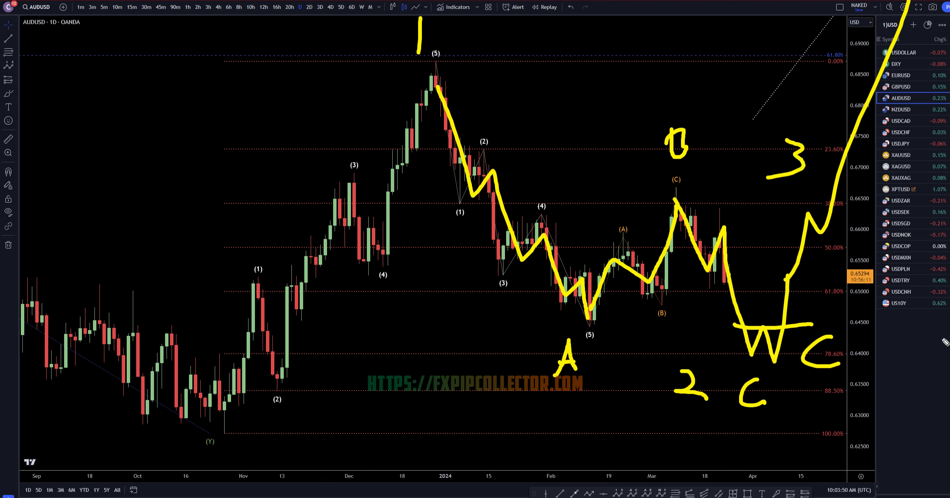
{"action": "key", "text": "Escape"}
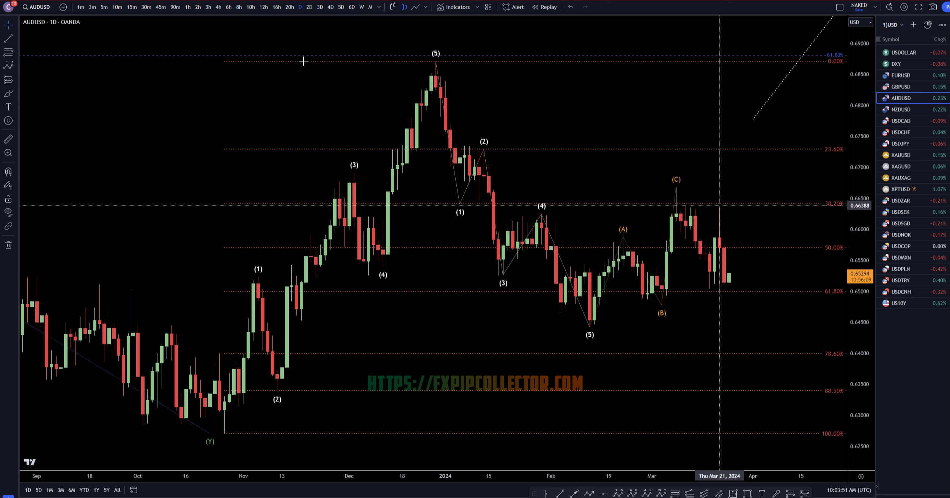
- On the 4-hour chart, trace the declines from both (C) peaks and label waves 1 and 2
{"action": "left_click", "coordinate": [218, 6]}
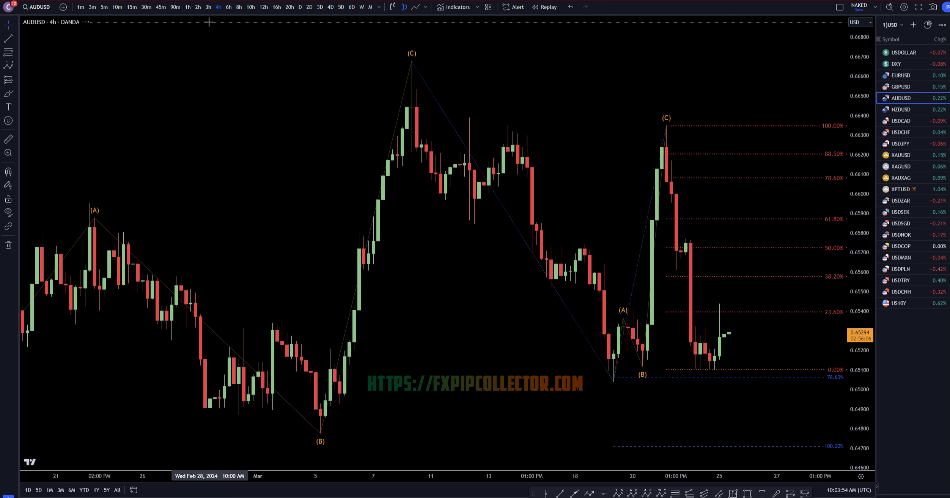
{"action": "mouse_move", "coordinate": [949, 268]}
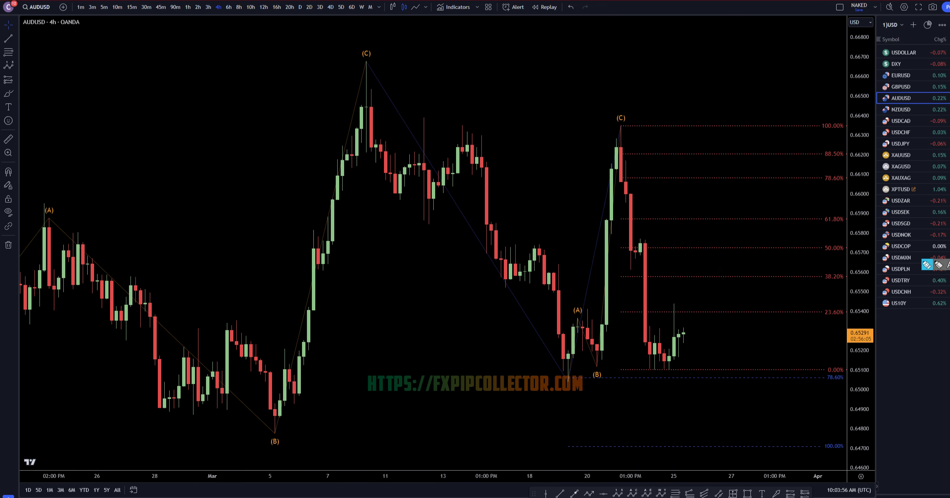
{"action": "left_click_drag", "start_coordinate": [645, 324], "coordinate": [683, 325]}
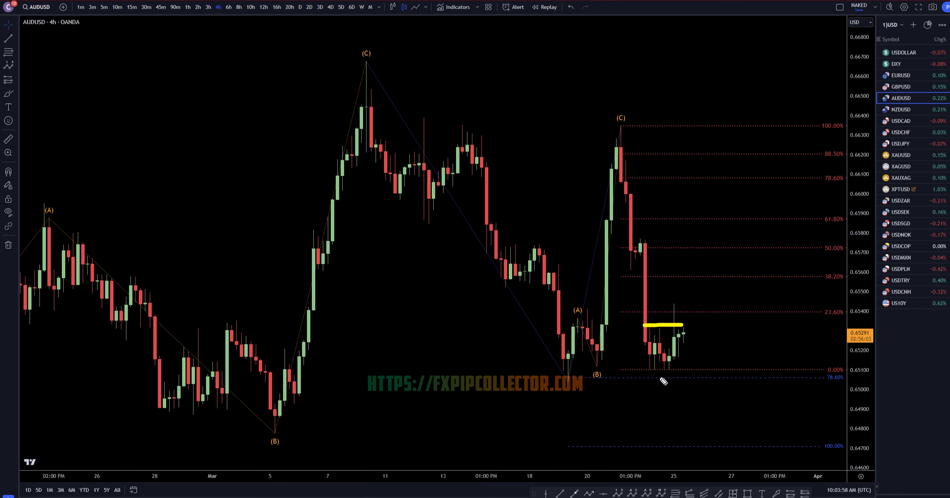
{"action": "left_click_drag", "start_coordinate": [614, 141], "coordinate": [660, 363]}
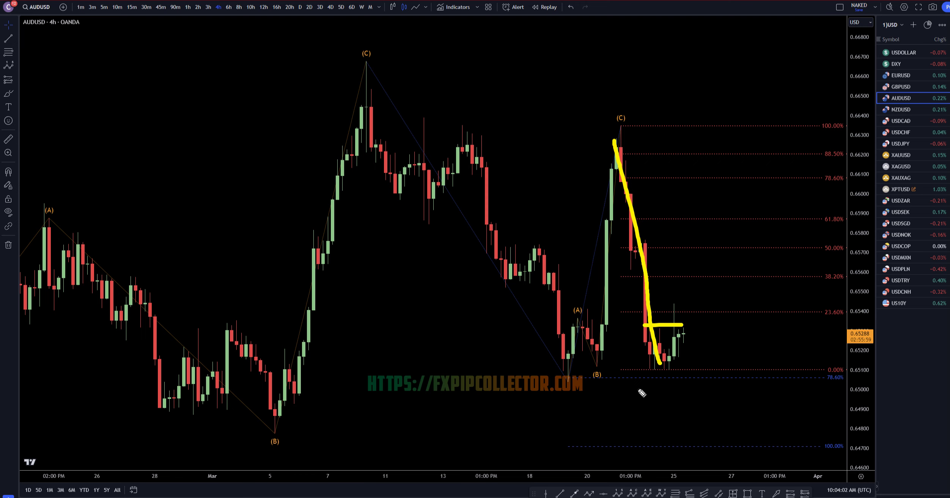
{"action": "left_click_drag", "start_coordinate": [374, 108], "coordinate": [573, 359]}
{"action": "left_click_drag", "start_coordinate": [550, 388], "coordinate": [547, 421]}
{"action": "left_click_drag", "start_coordinate": [589, 81], "coordinate": [633, 110]}
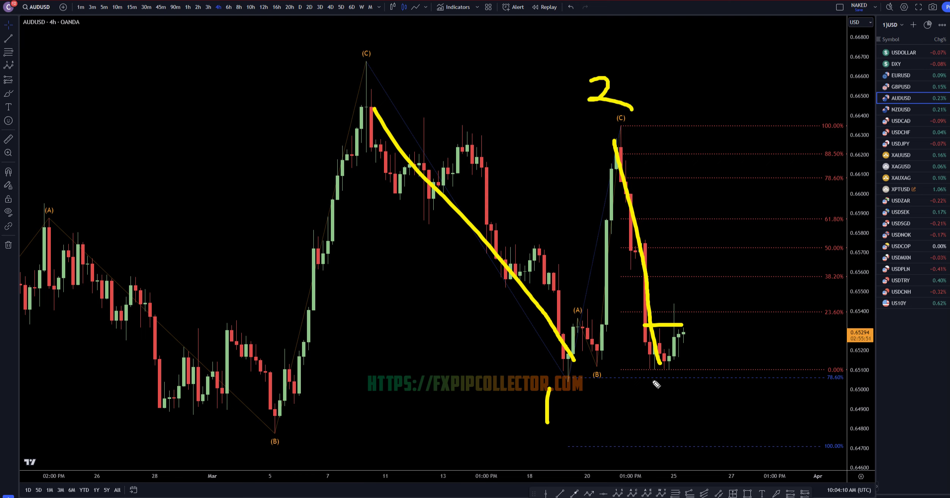
- Sketch a projected rise to a wave-2 top and a wave-3 drop, then clear drawings
{"action": "left_click_drag", "start_coordinate": [652, 378], "coordinate": [657, 409]}
{"action": "mouse_move", "coordinate": [667, 367]}
{"action": "left_mouse_down"}
{"action": "mouse_move", "coordinate": [722, 308]}
{"action": "mouse_move", "coordinate": [725, 289]}
{"action": "left_mouse_up"}
{"action": "mouse_move", "coordinate": [714, 239]}
{"action": "left_mouse_down"}
{"action": "mouse_move", "coordinate": [745, 269]}
{"action": "mouse_move", "coordinate": [809, 497]}
{"action": "left_mouse_up"}
{"action": "mouse_move", "coordinate": [734, 417]}
{"action": "left_mouse_down"}
{"action": "mouse_move", "coordinate": [753, 427]}
{"action": "mouse_move", "coordinate": [711, 436]}
{"action": "left_mouse_up"}
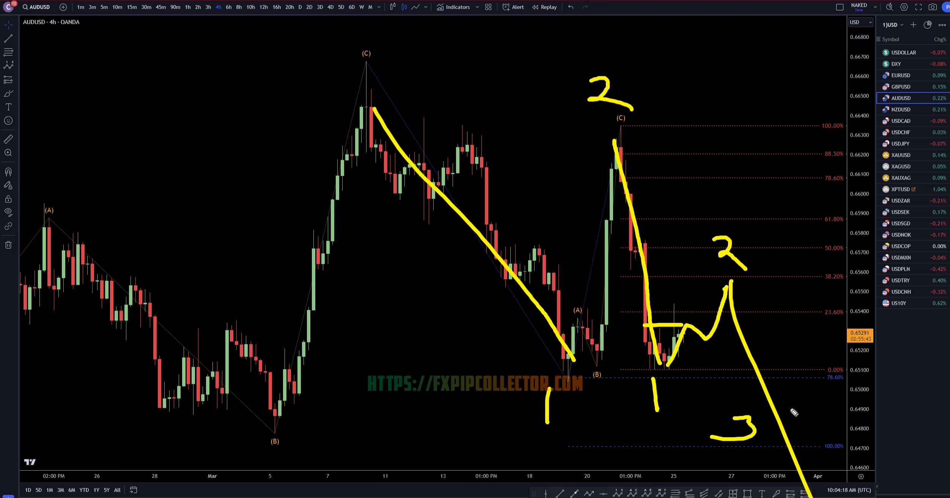
{"action": "key", "text": "Escape"}
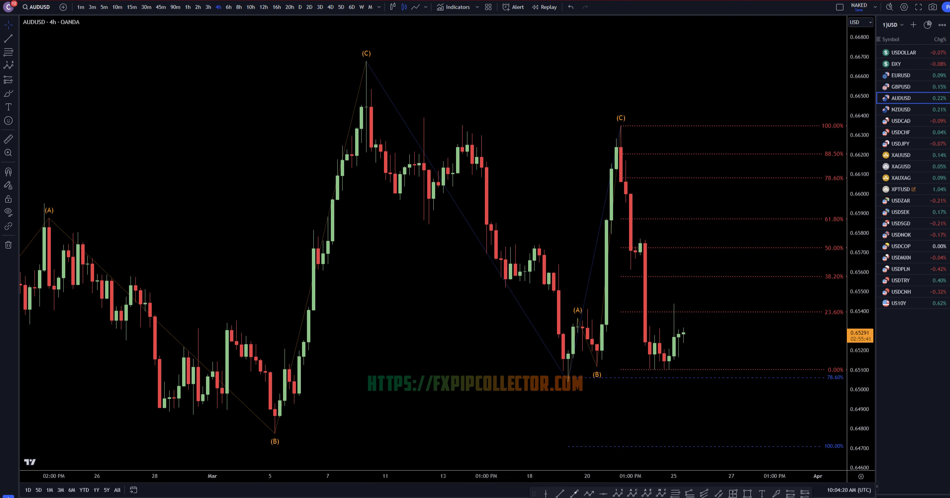
- On the 1-hour chart, sketch a level, a zig-zag rise, and targets near 38.2% and 50%
{"action": "left_click", "coordinate": [188, 7]}
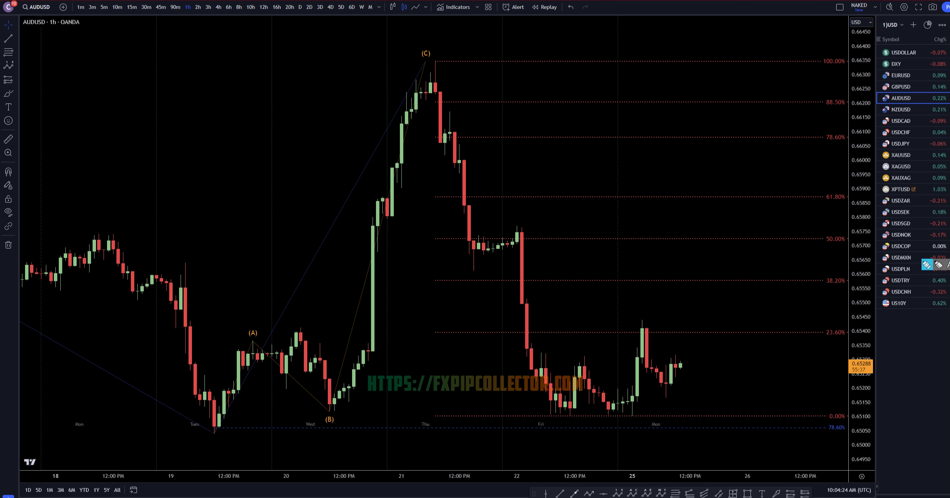
{"action": "left_click_drag", "start_coordinate": [531, 353], "coordinate": [605, 355]}
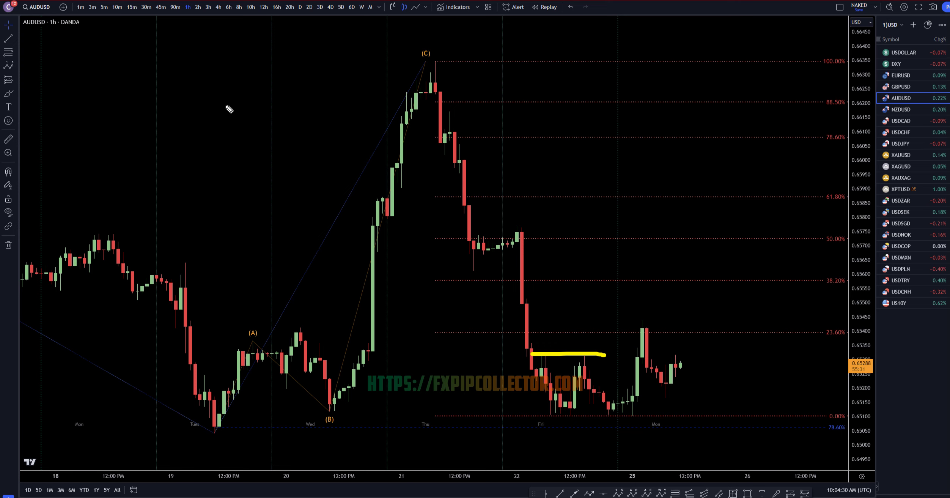
{"action": "mouse_move", "coordinate": [620, 408]}
{"action": "left_mouse_down"}
{"action": "mouse_move", "coordinate": [638, 387]}
{"action": "mouse_move", "coordinate": [668, 381]}
{"action": "mouse_move", "coordinate": [725, 284]}
{"action": "mouse_move", "coordinate": [734, 290]}
{"action": "left_mouse_up"}
{"action": "left_click_drag", "start_coordinate": [816, 293], "coordinate": [856, 297]}
{"action": "left_click_drag", "start_coordinate": [813, 244], "coordinate": [860, 254]}
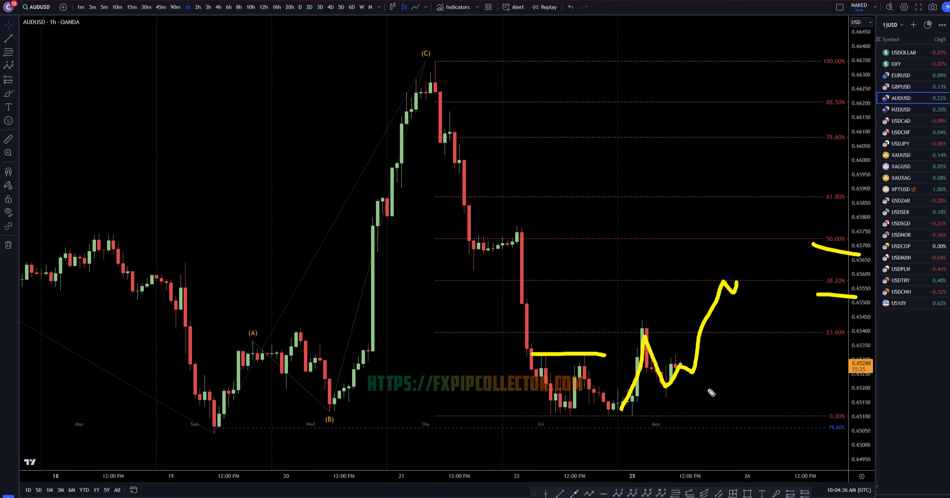
- Label the Monday spike A, dip B, projected top C and 2, and Friday's low 1
{"action": "mouse_move", "coordinate": [626, 316]}
{"action": "left_mouse_down"}
{"action": "mouse_move", "coordinate": [645, 289]}
{"action": "mouse_move", "coordinate": [649, 318]}
{"action": "mouse_move", "coordinate": [651, 302]}
{"action": "left_mouse_up"}
{"action": "left_click_drag", "start_coordinate": [662, 402], "coordinate": [665, 427]}
{"action": "left_click_drag", "start_coordinate": [722, 244], "coordinate": [724, 258]}
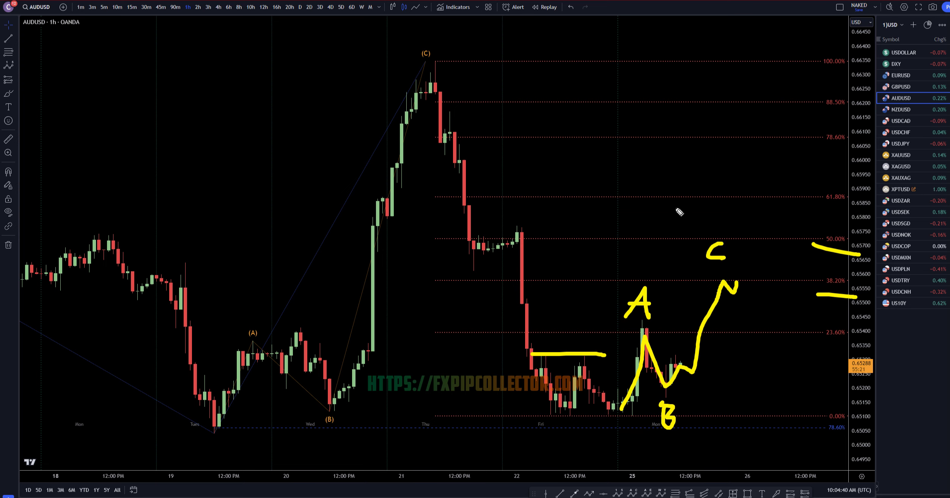
{"action": "left_click_drag", "start_coordinate": [667, 207], "coordinate": [692, 230]}
{"action": "left_click_drag", "start_coordinate": [529, 420], "coordinate": [535, 460]}
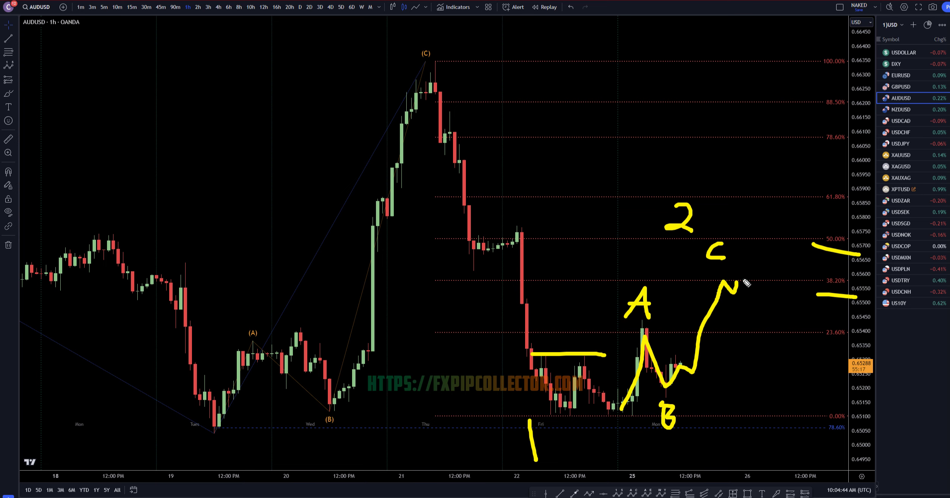
- Bracket the 38.2%, 50% and 61.8% targets and link the projected peak to each
{"action": "left_click_drag", "start_coordinate": [818, 246], "coordinate": [821, 233]}
{"action": "left_click_drag", "start_coordinate": [819, 300], "coordinate": [823, 270]}
{"action": "left_click_drag", "start_coordinate": [817, 187], "coordinate": [850, 208]}
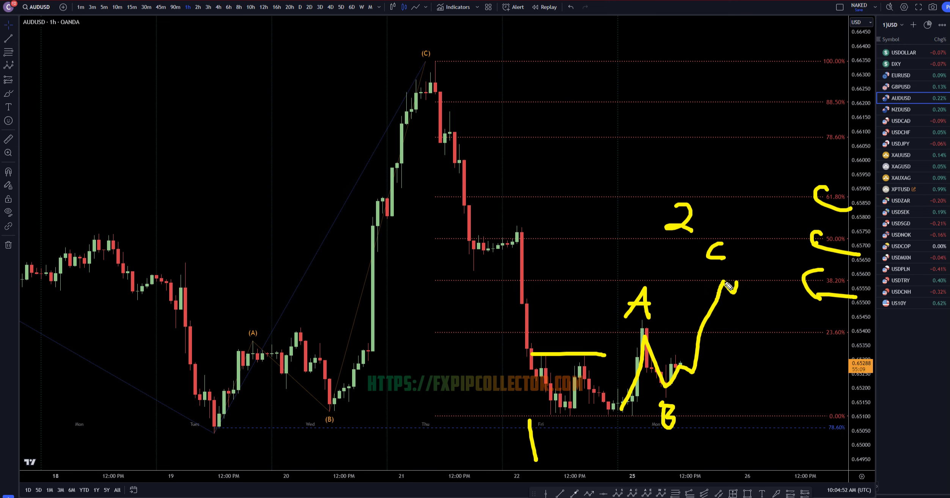
{"action": "left_click_drag", "start_coordinate": [738, 281], "coordinate": [745, 318]}
{"action": "left_click_drag", "start_coordinate": [706, 293], "coordinate": [762, 294]}
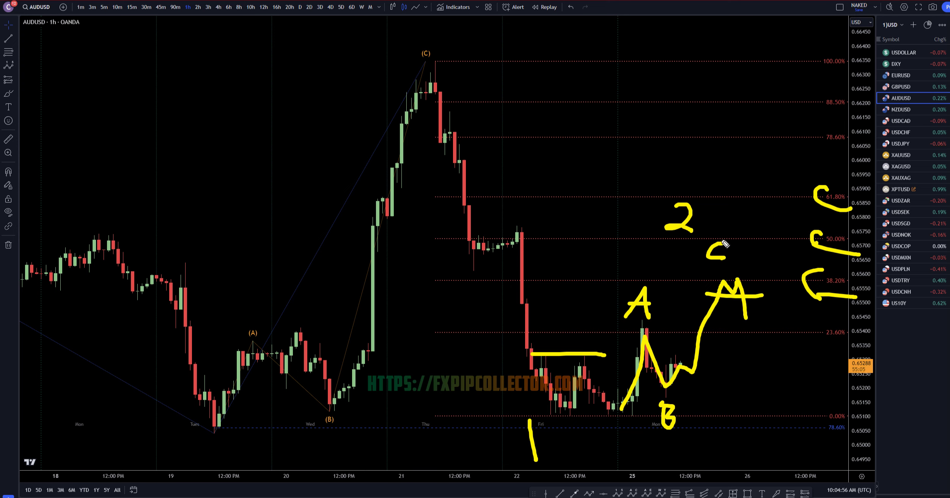
{"action": "left_click_drag", "start_coordinate": [766, 259], "coordinate": [787, 263]}
{"action": "left_click_drag", "start_coordinate": [781, 224], "coordinate": [794, 232]}
{"action": "left_click_drag", "start_coordinate": [792, 191], "coordinate": [800, 196]}
- Draw the projected wave-3 drop with its label, an arrow, underlines, and a 'c' note
{"action": "mouse_move", "coordinate": [746, 317]}
{"action": "left_mouse_down"}
{"action": "mouse_move", "coordinate": [760, 329]}
{"action": "mouse_move", "coordinate": [837, 496]}
{"action": "left_mouse_up"}
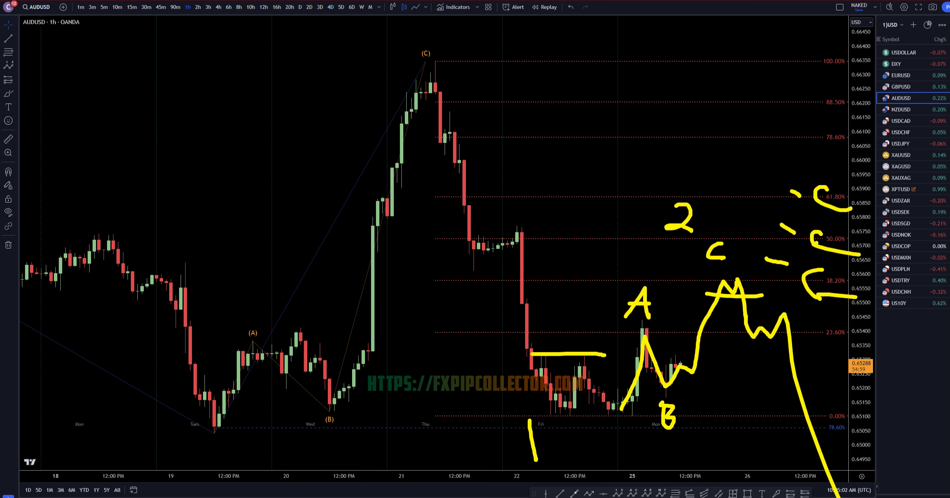
{"action": "mouse_move", "coordinate": [759, 413]}
{"action": "left_mouse_down"}
{"action": "mouse_move", "coordinate": [773, 423]}
{"action": "mouse_move", "coordinate": [753, 433]}
{"action": "left_mouse_up"}
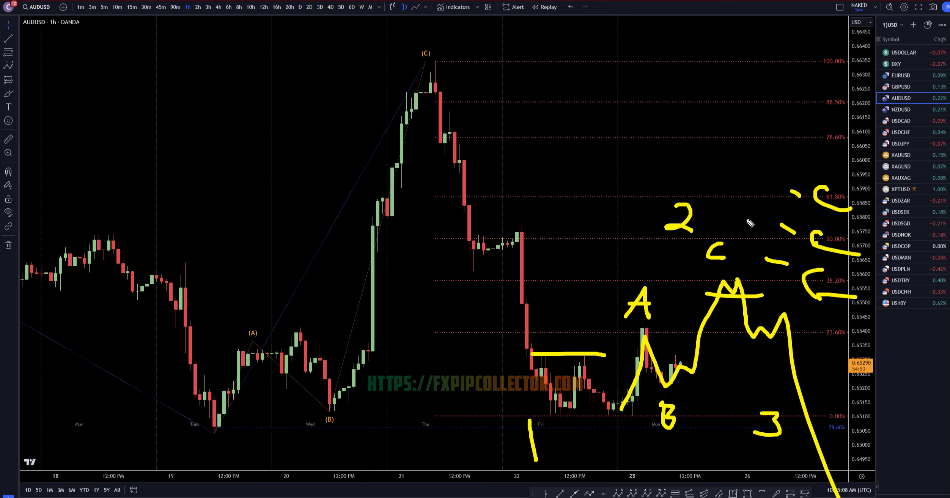
{"action": "mouse_move", "coordinate": [746, 216]}
{"action": "left_mouse_down"}
{"action": "mouse_move", "coordinate": [745, 244]}
{"action": "mouse_move", "coordinate": [760, 243]}
{"action": "left_mouse_up"}
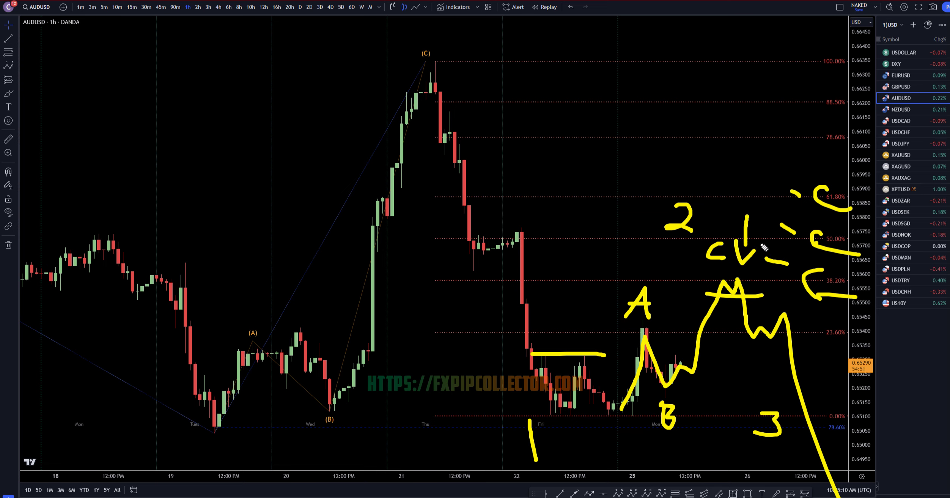
{"action": "left_click_drag", "start_coordinate": [653, 237], "coordinate": [701, 238]}
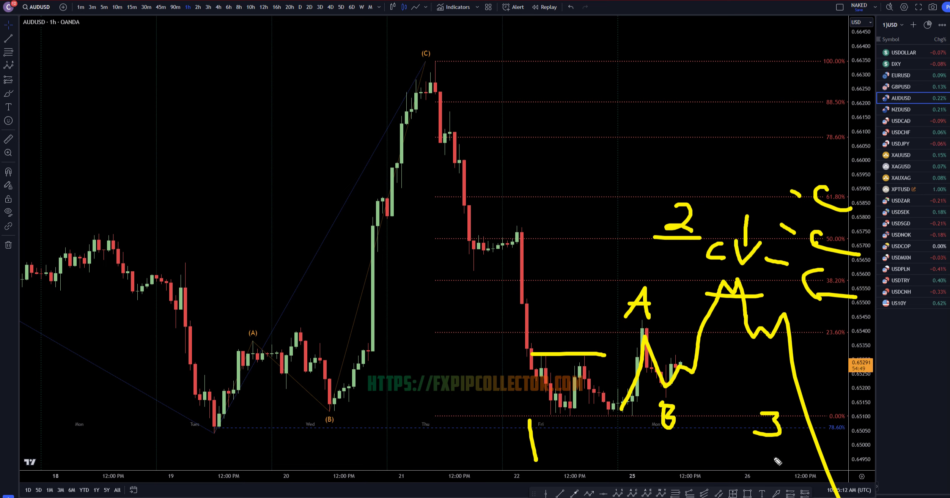
{"action": "left_click_drag", "start_coordinate": [747, 449], "coordinate": [793, 450]}
{"action": "left_click_drag", "start_coordinate": [586, 227], "coordinate": [610, 234]}
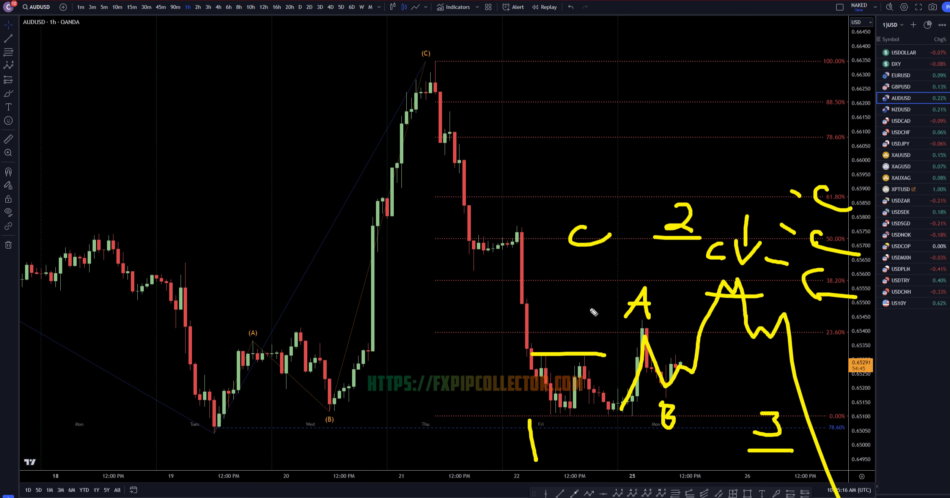